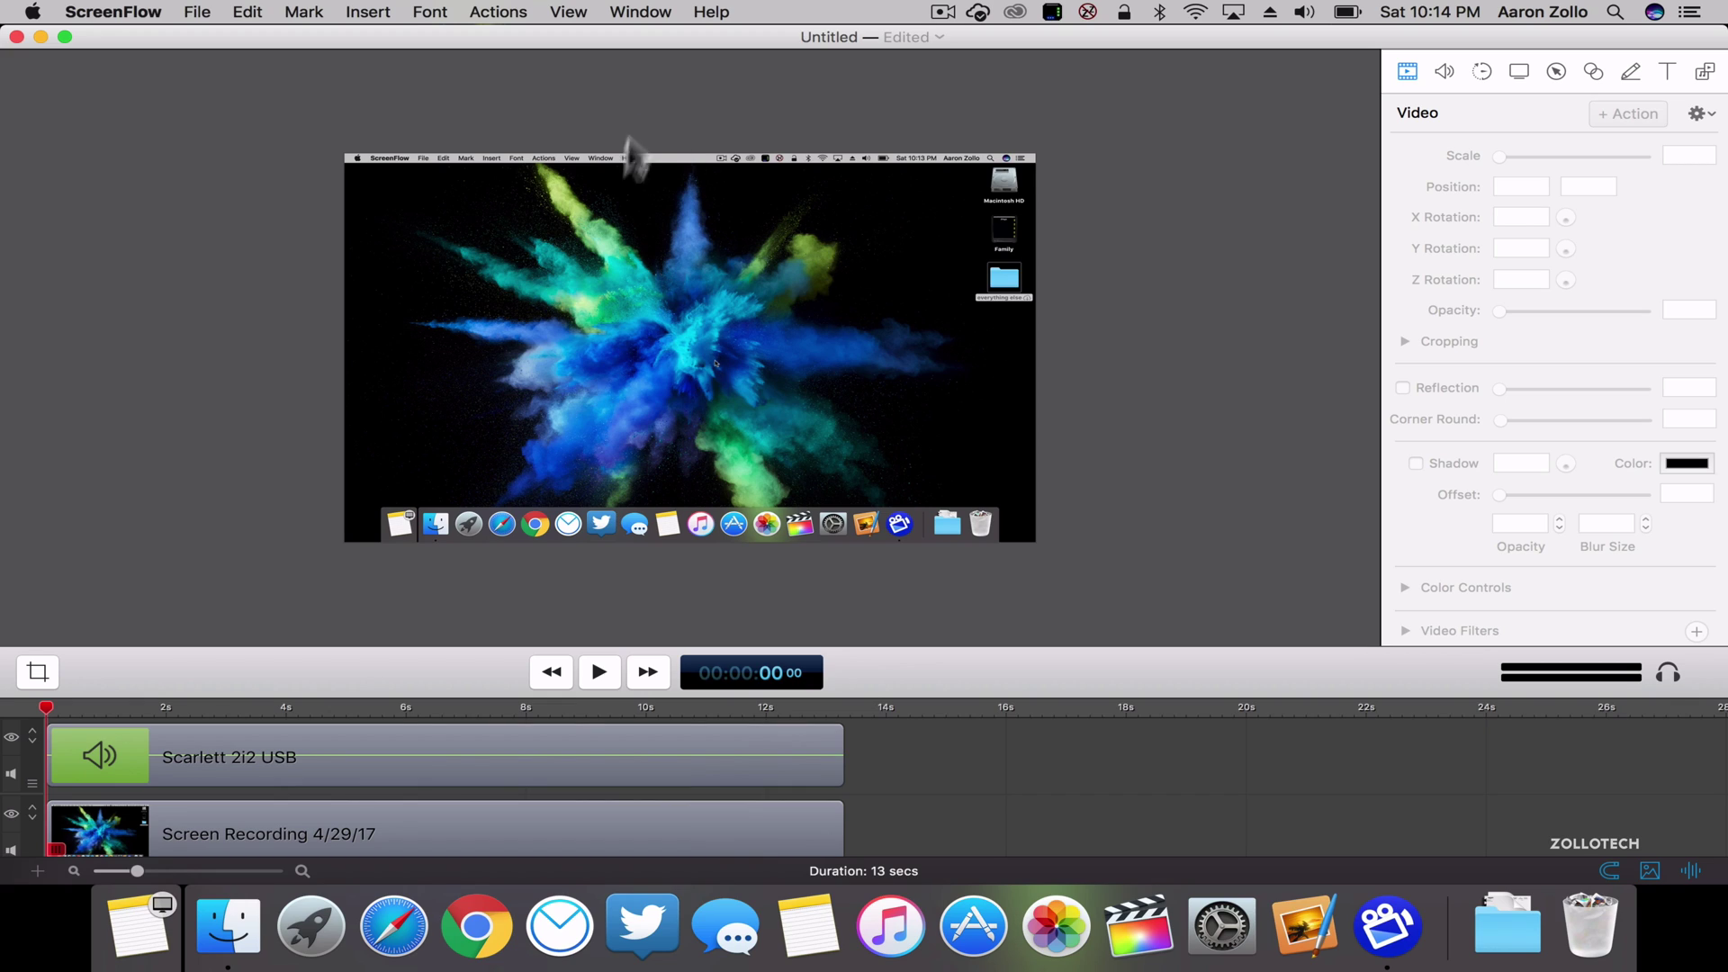
Place the playhead at roughly 4.2 seconds on the timeline ruler.
left_click(309, 706)
left_click_drag(308, 705, 323, 707)
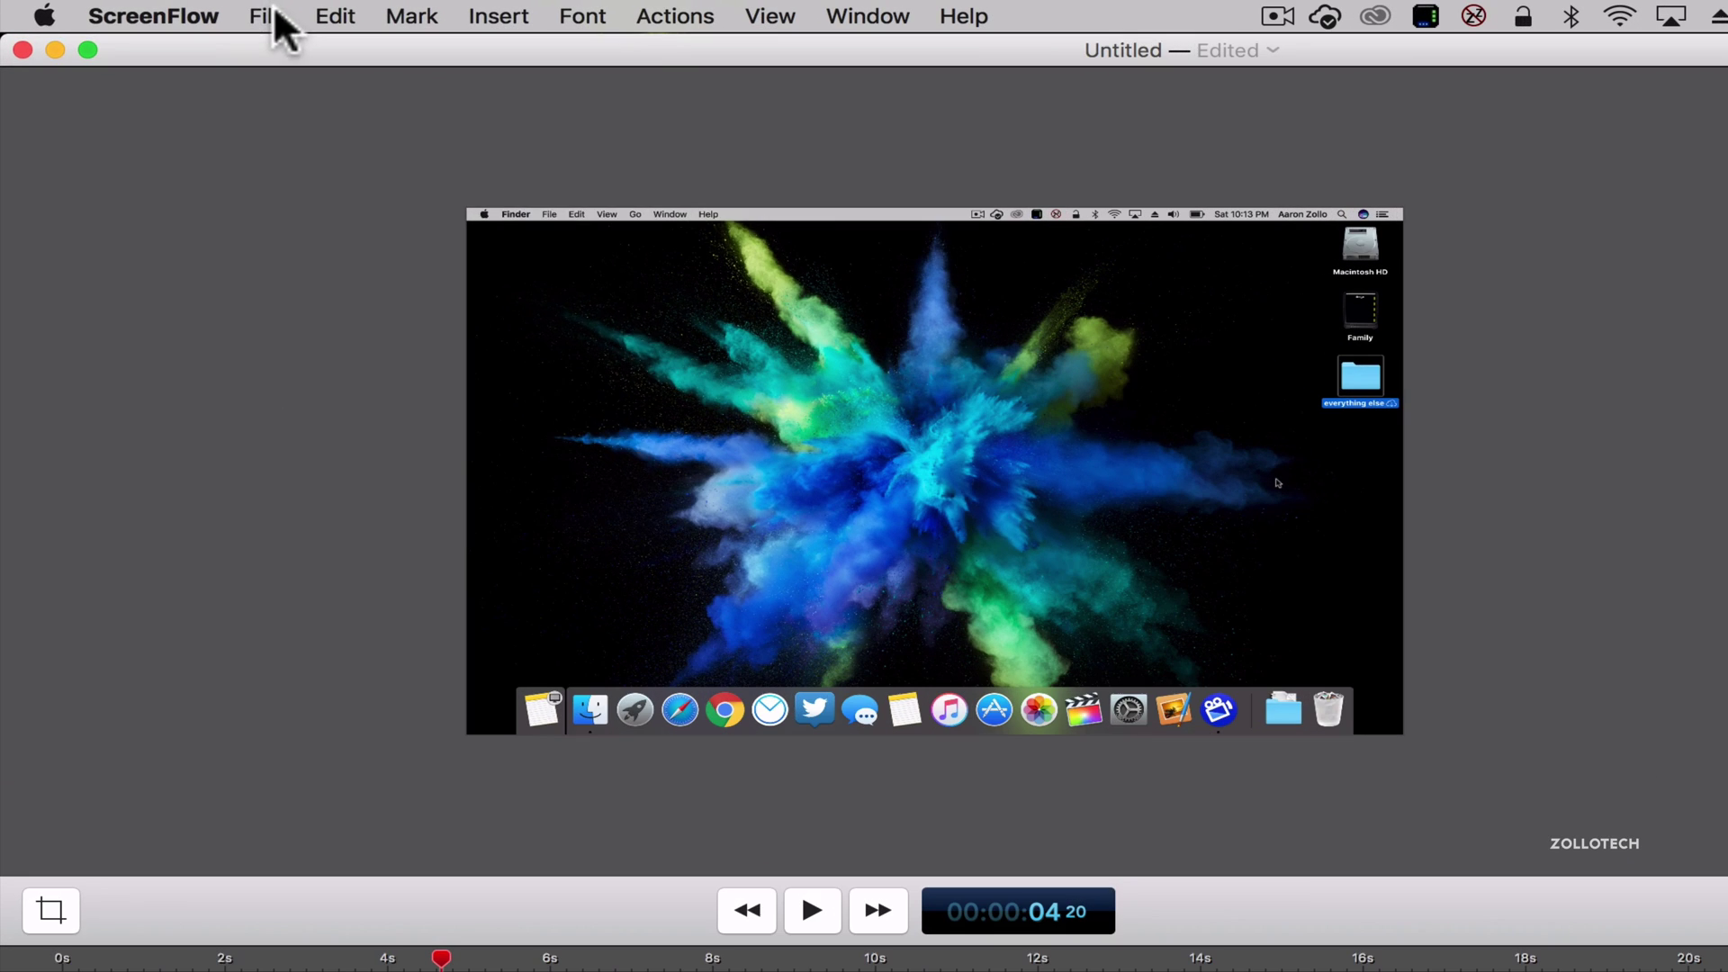
Open the File > Export dialog, which proposes ScreenFlow.mp4 on the Desktop.
left_click(196, 13)
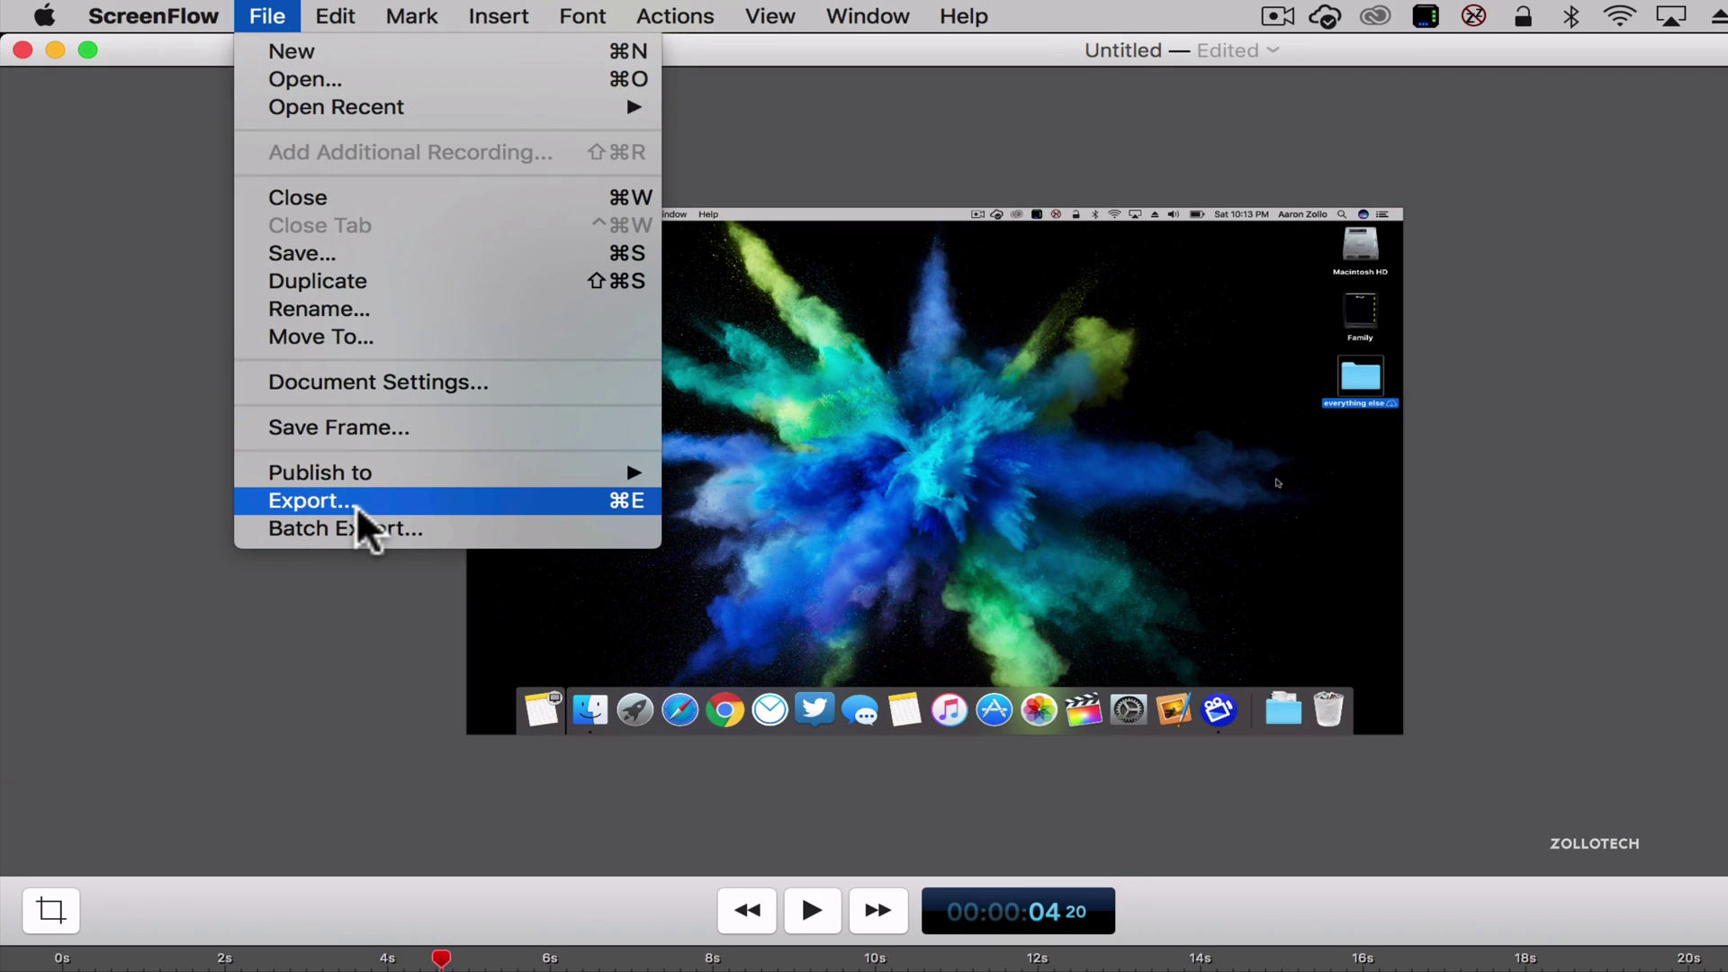
left_click(312, 499)
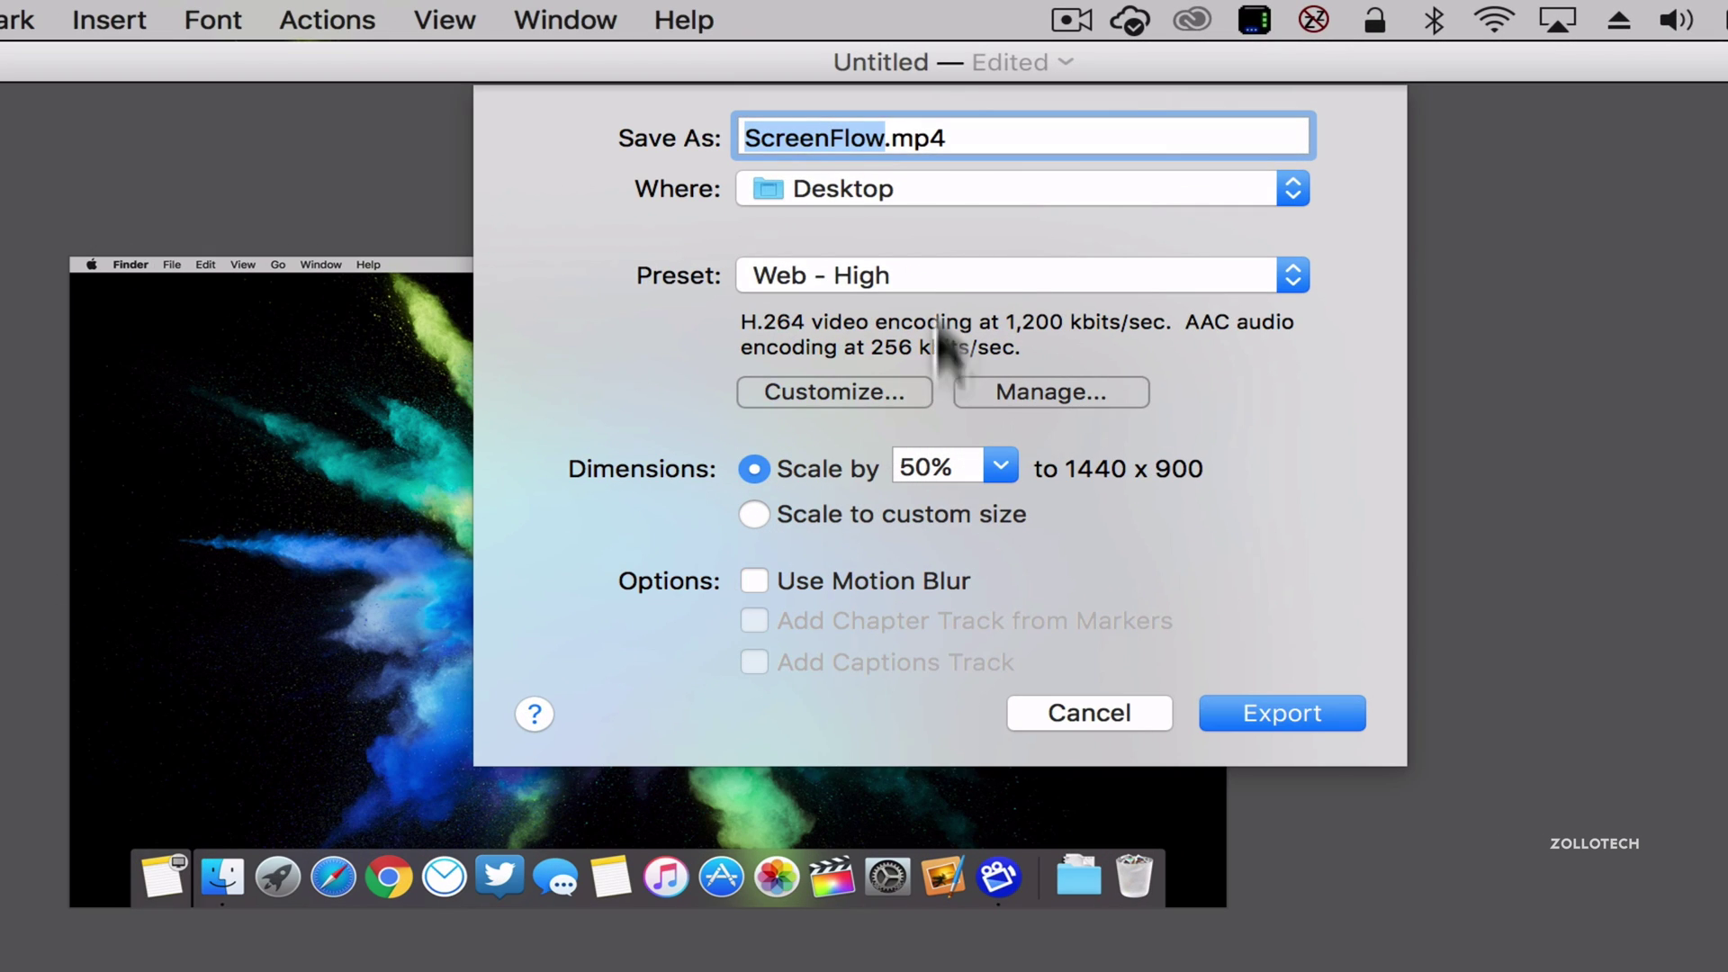
Customize the H.264 encoding: 60 fps, 24000 kbits/sec datarate, 48.0 kHz audio.
left_click(835, 391)
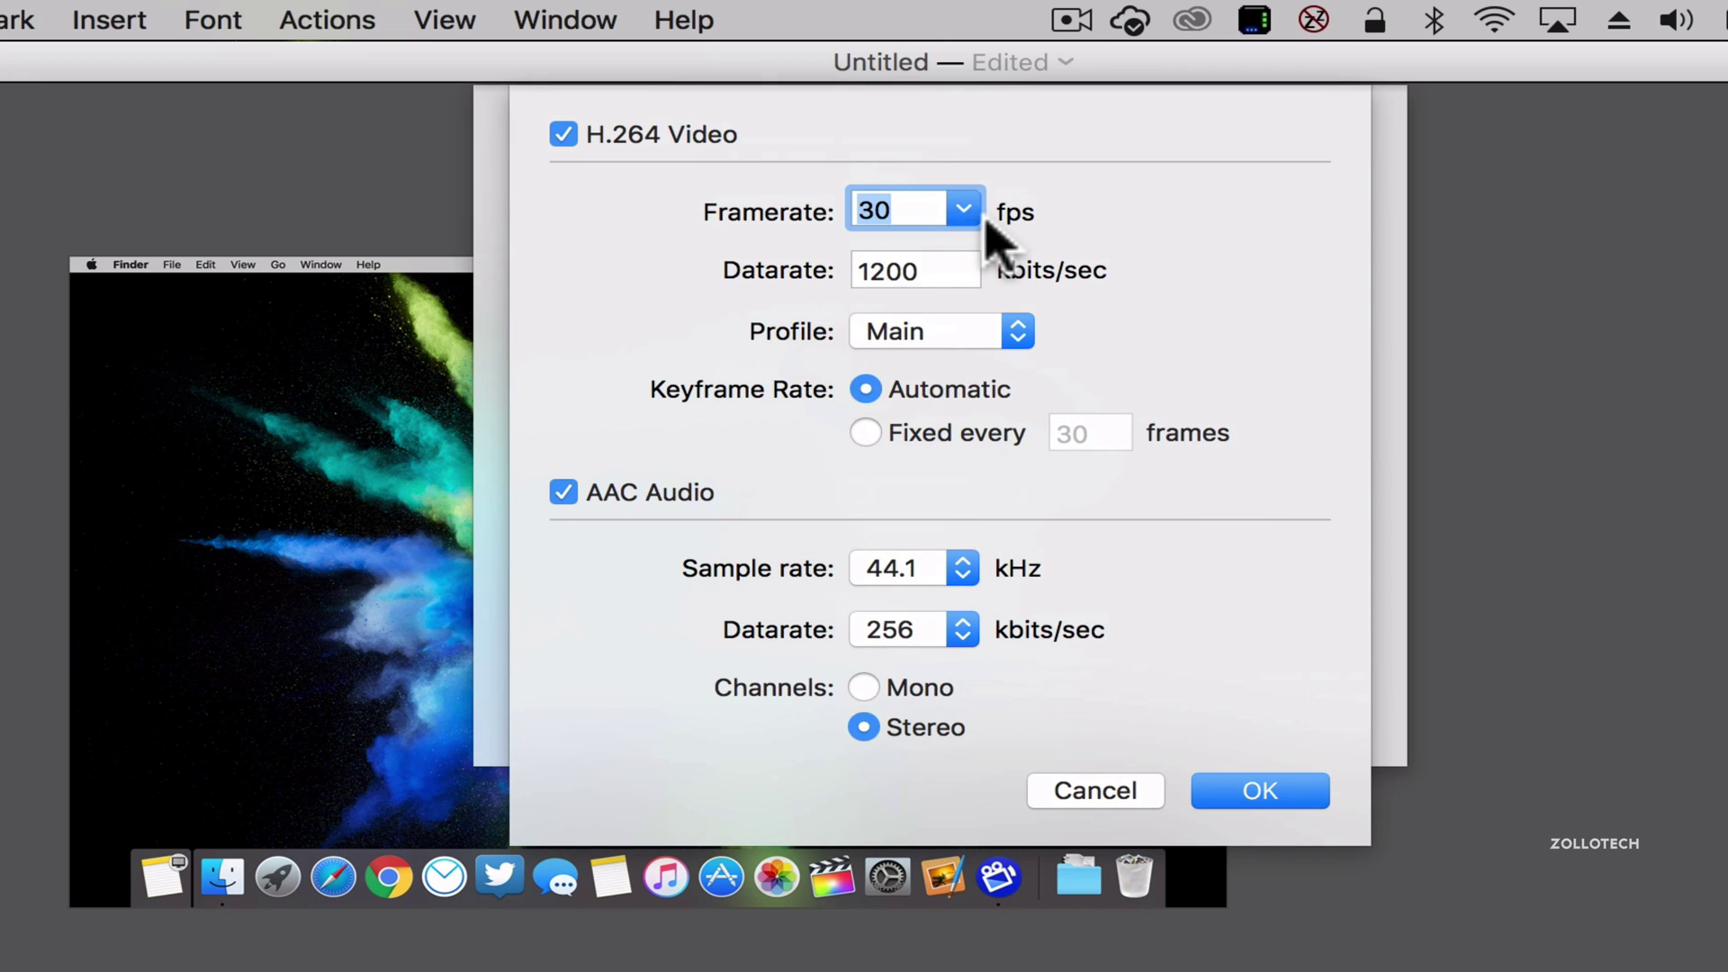
left_click(968, 217)
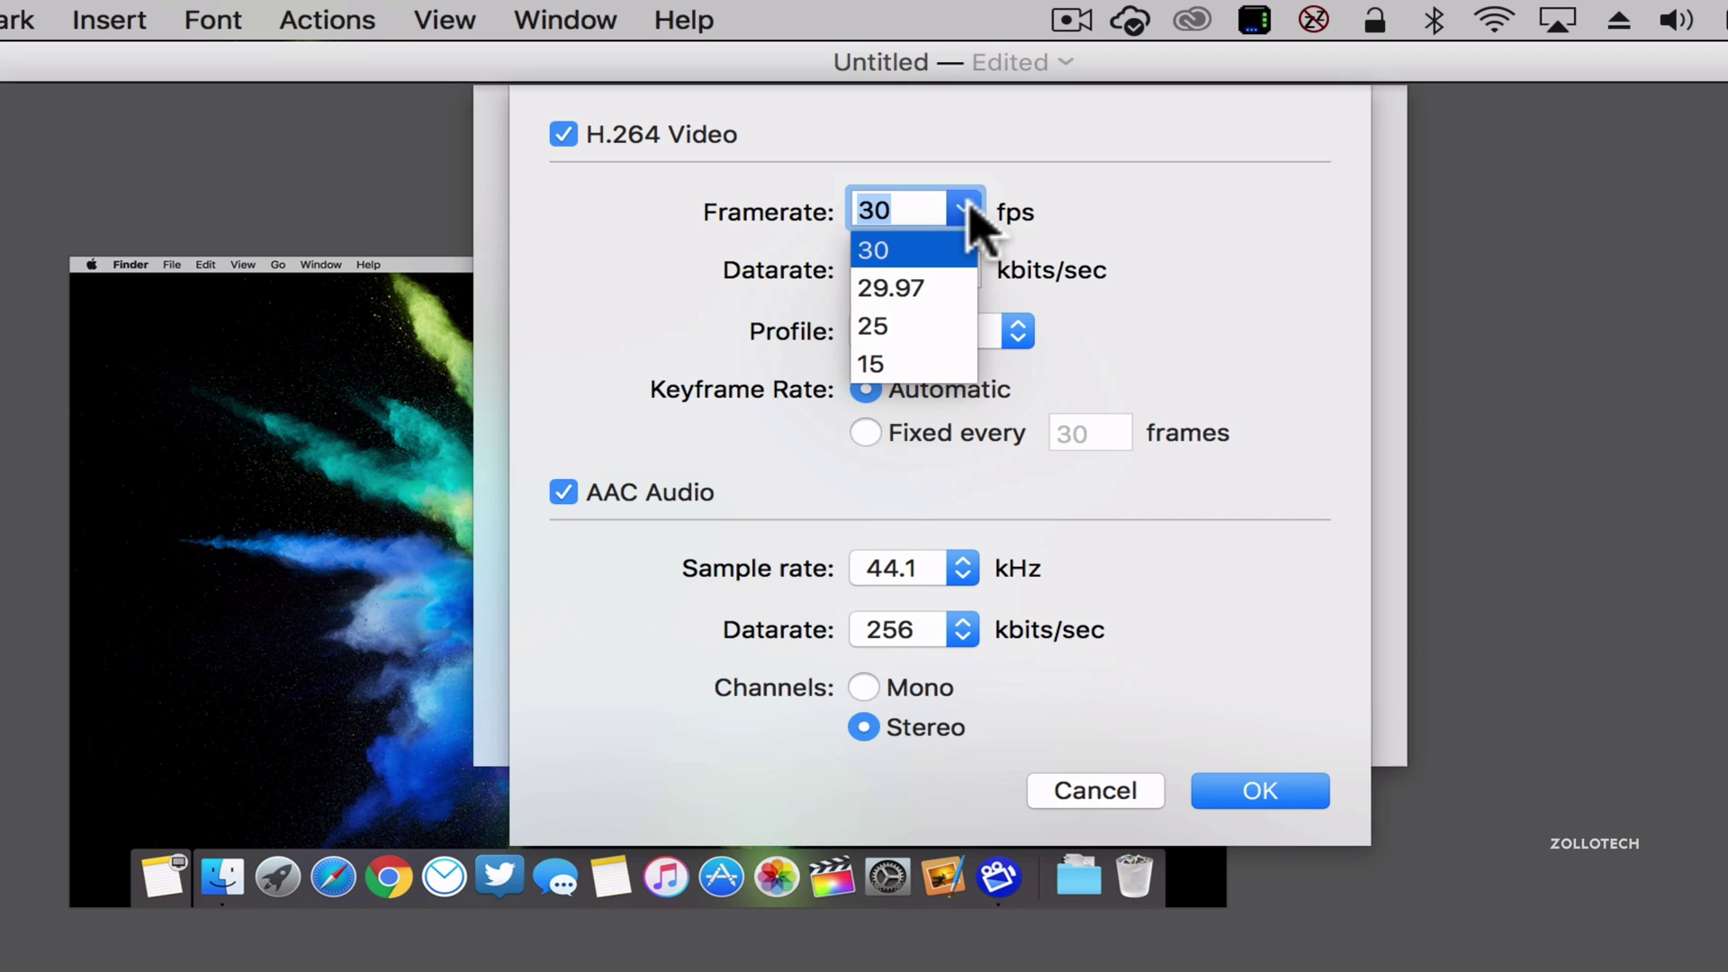
scroll(939, 345, "up", 1)
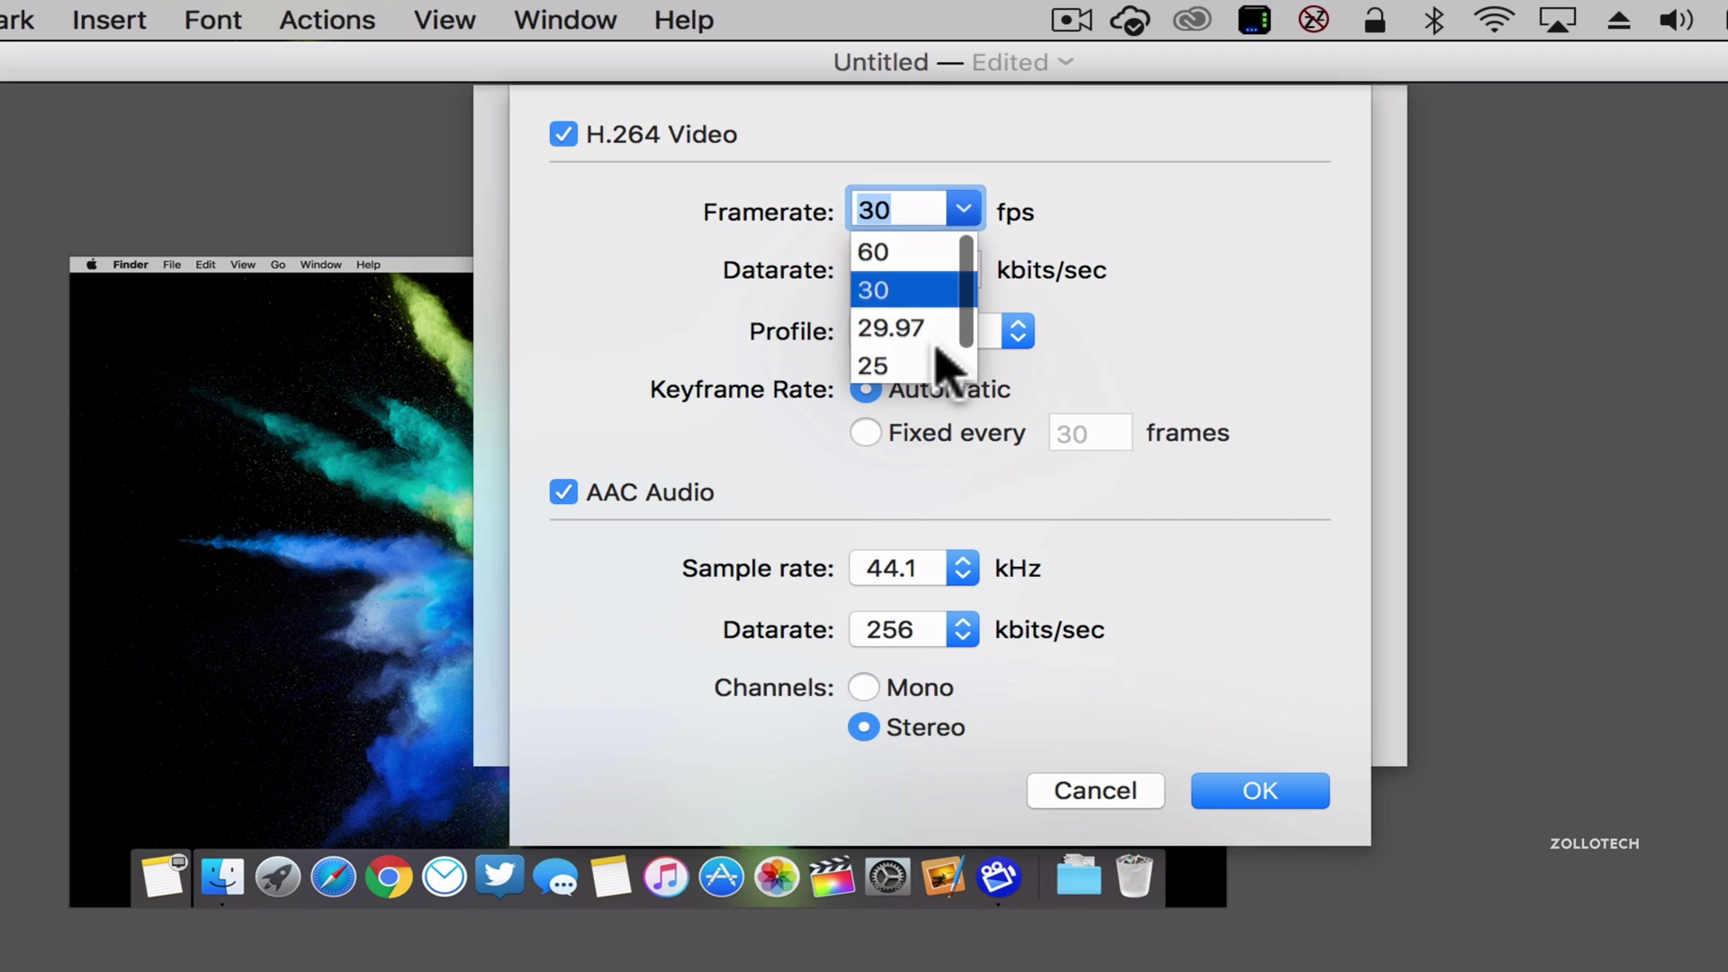
left_click(929, 257)
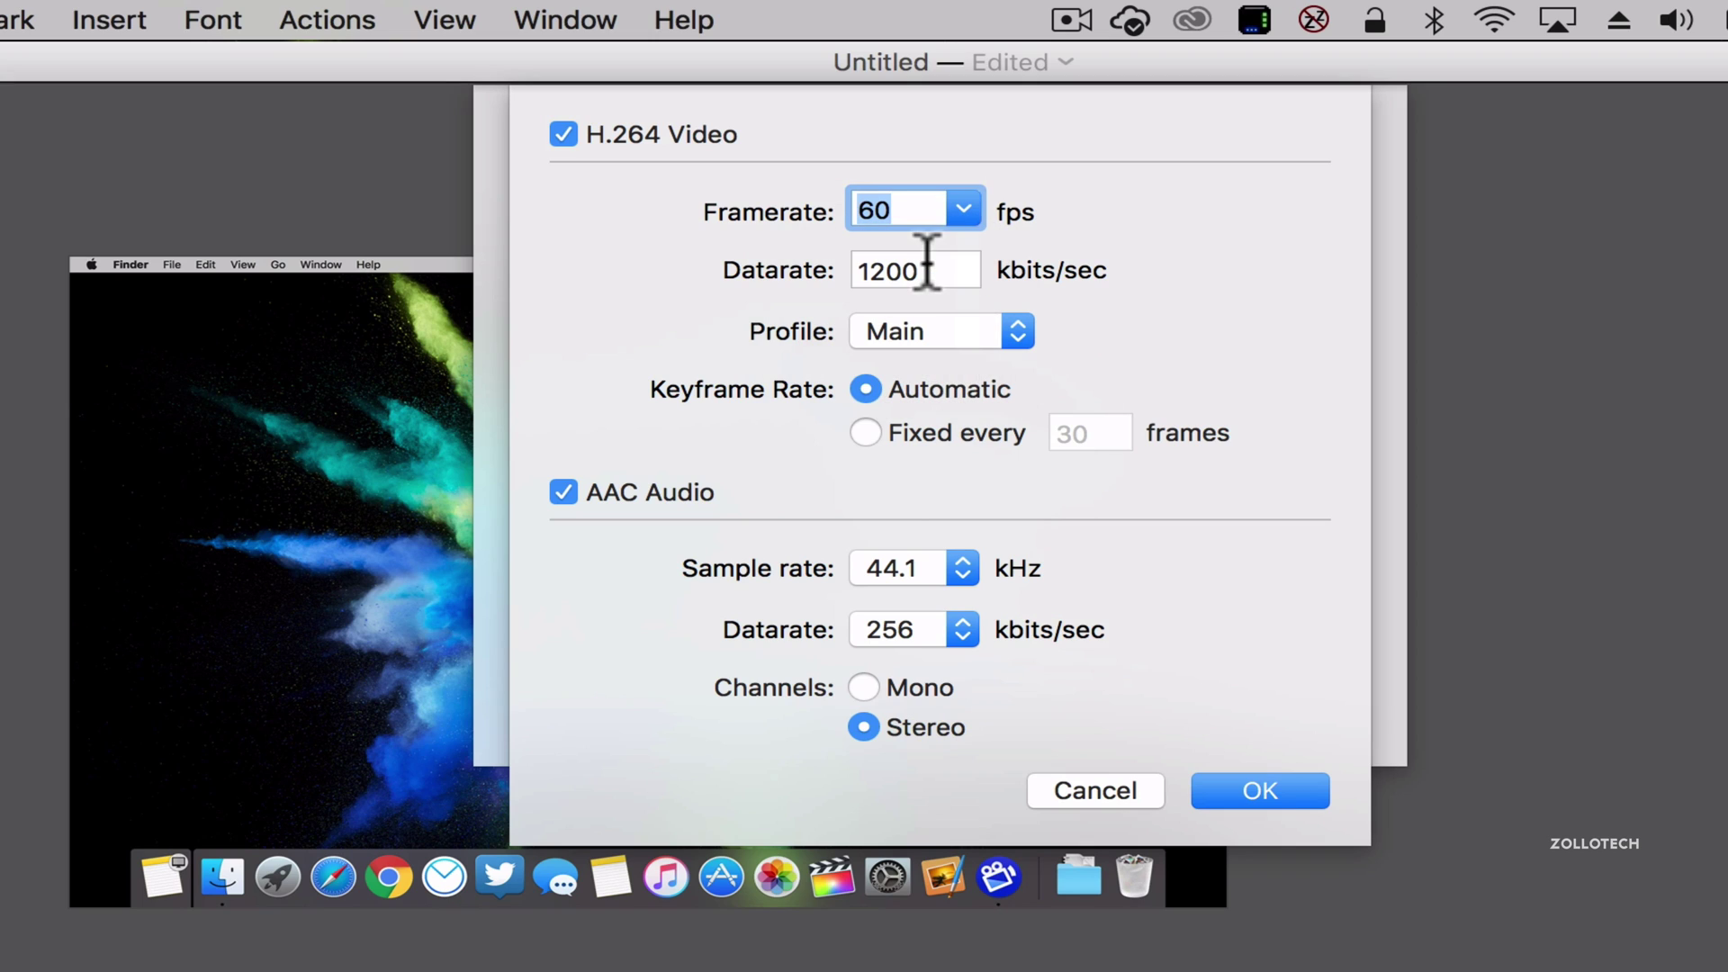
double_click(952, 270)
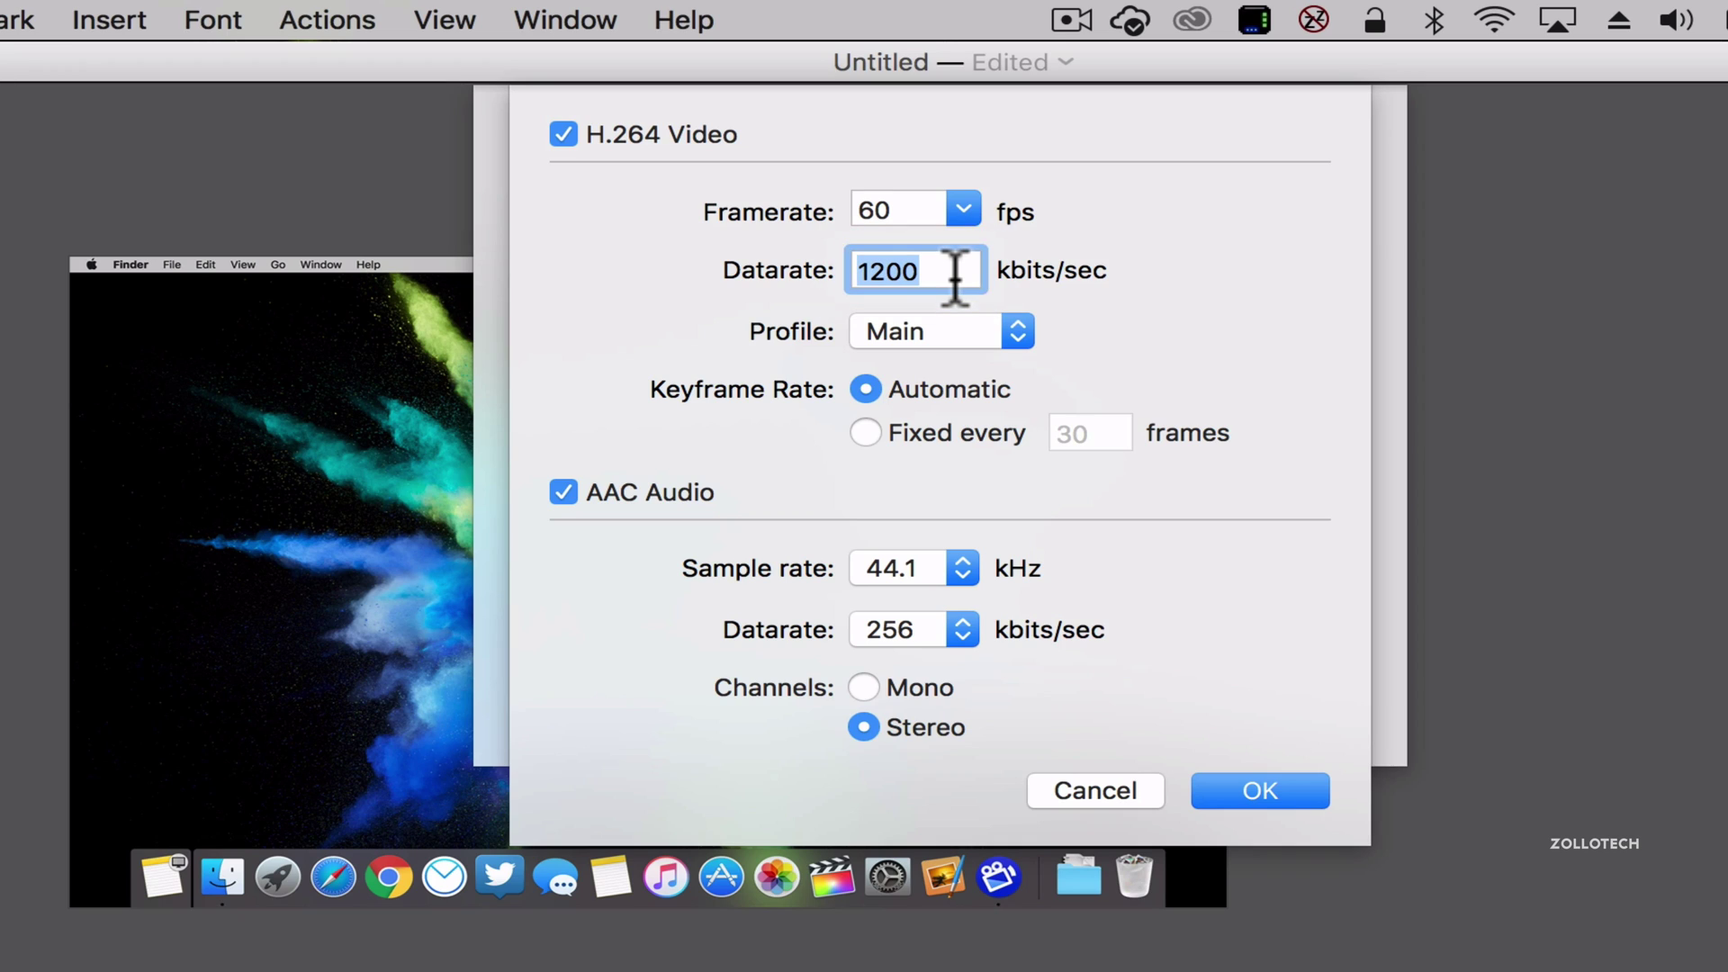
type("240000")
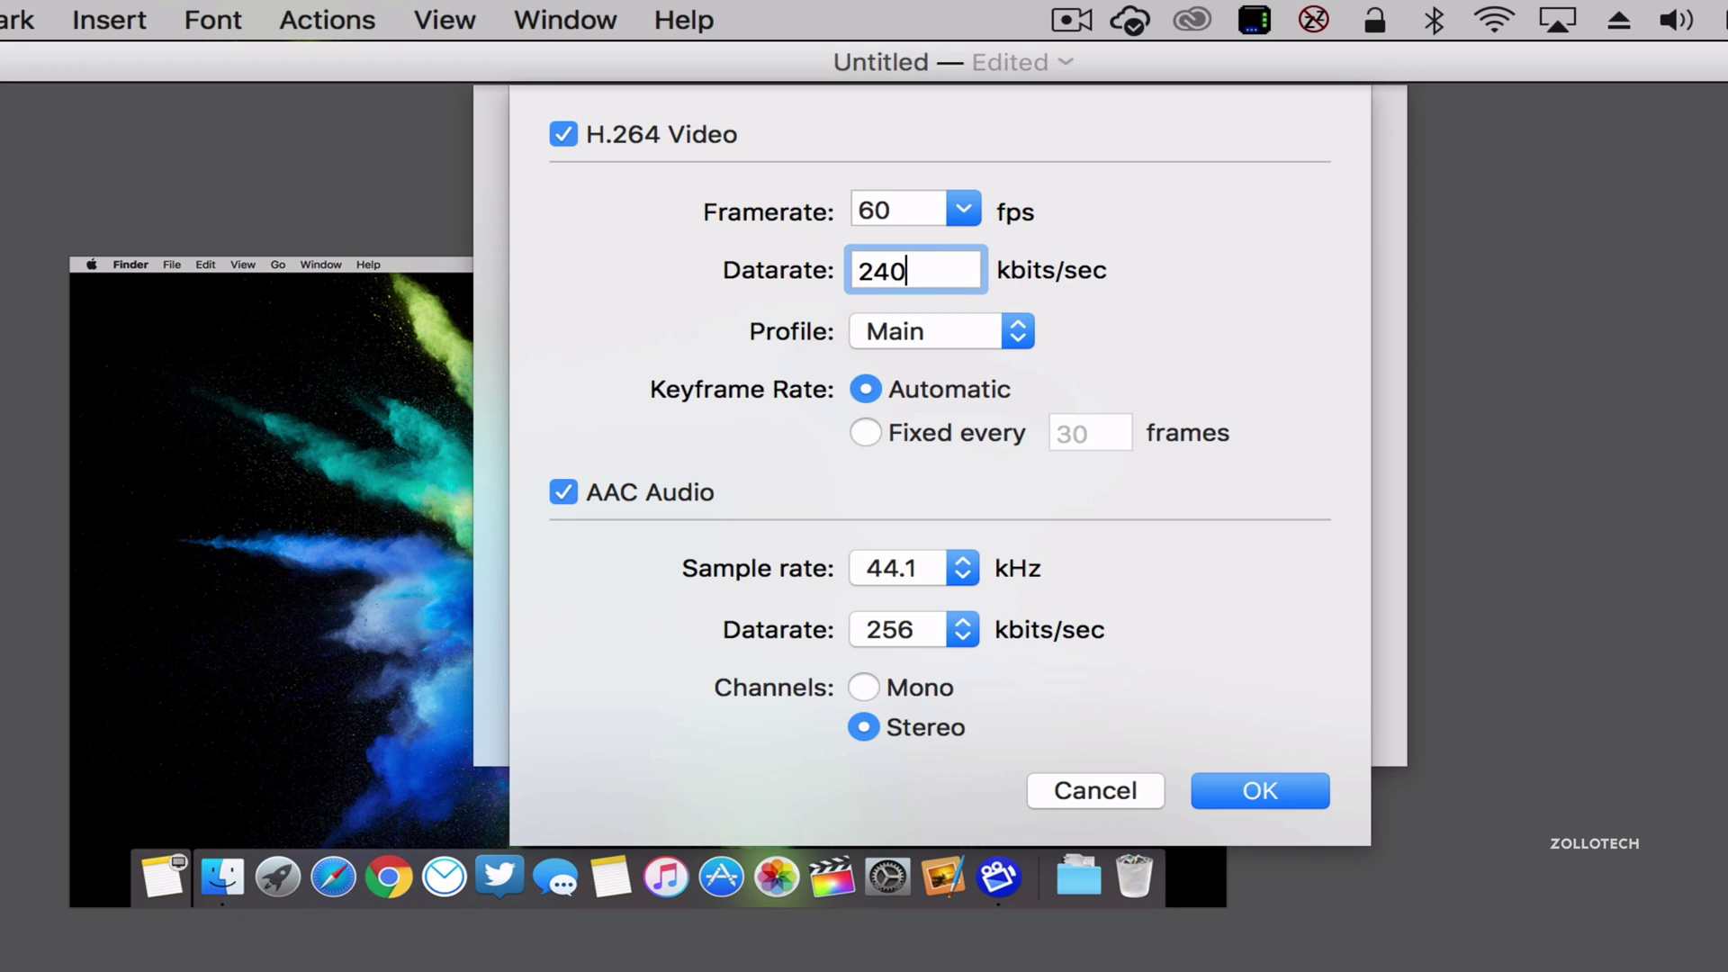
key("BackSpace")
type("00")
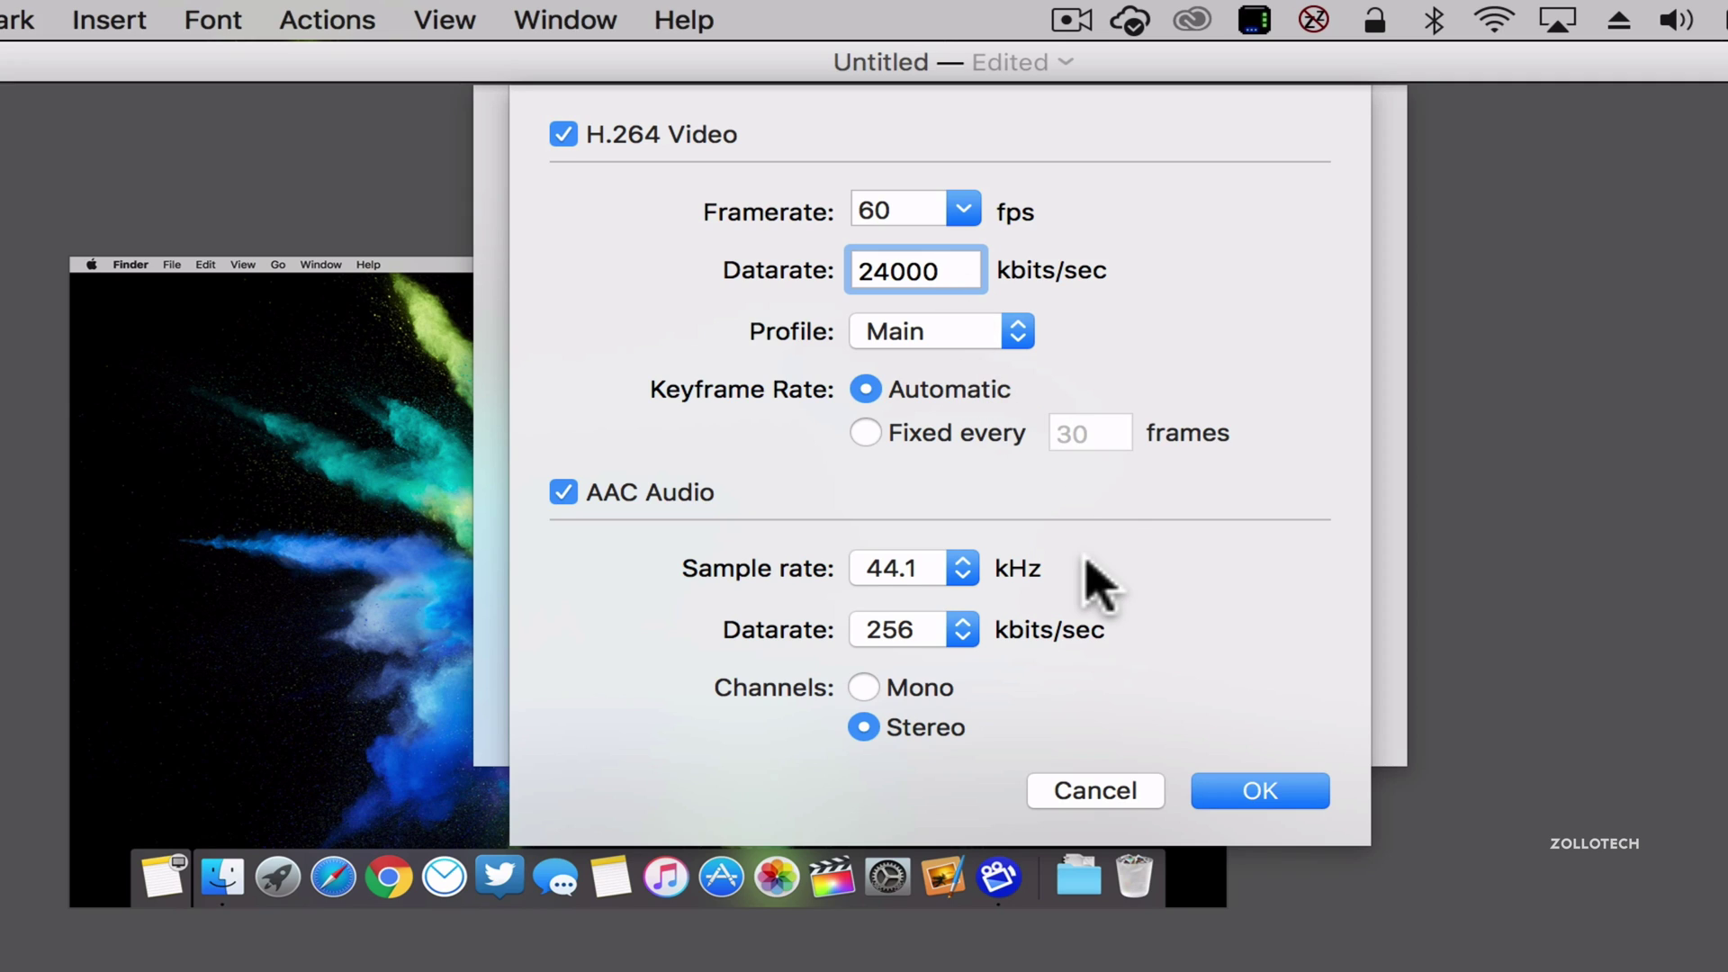
left_click(958, 568)
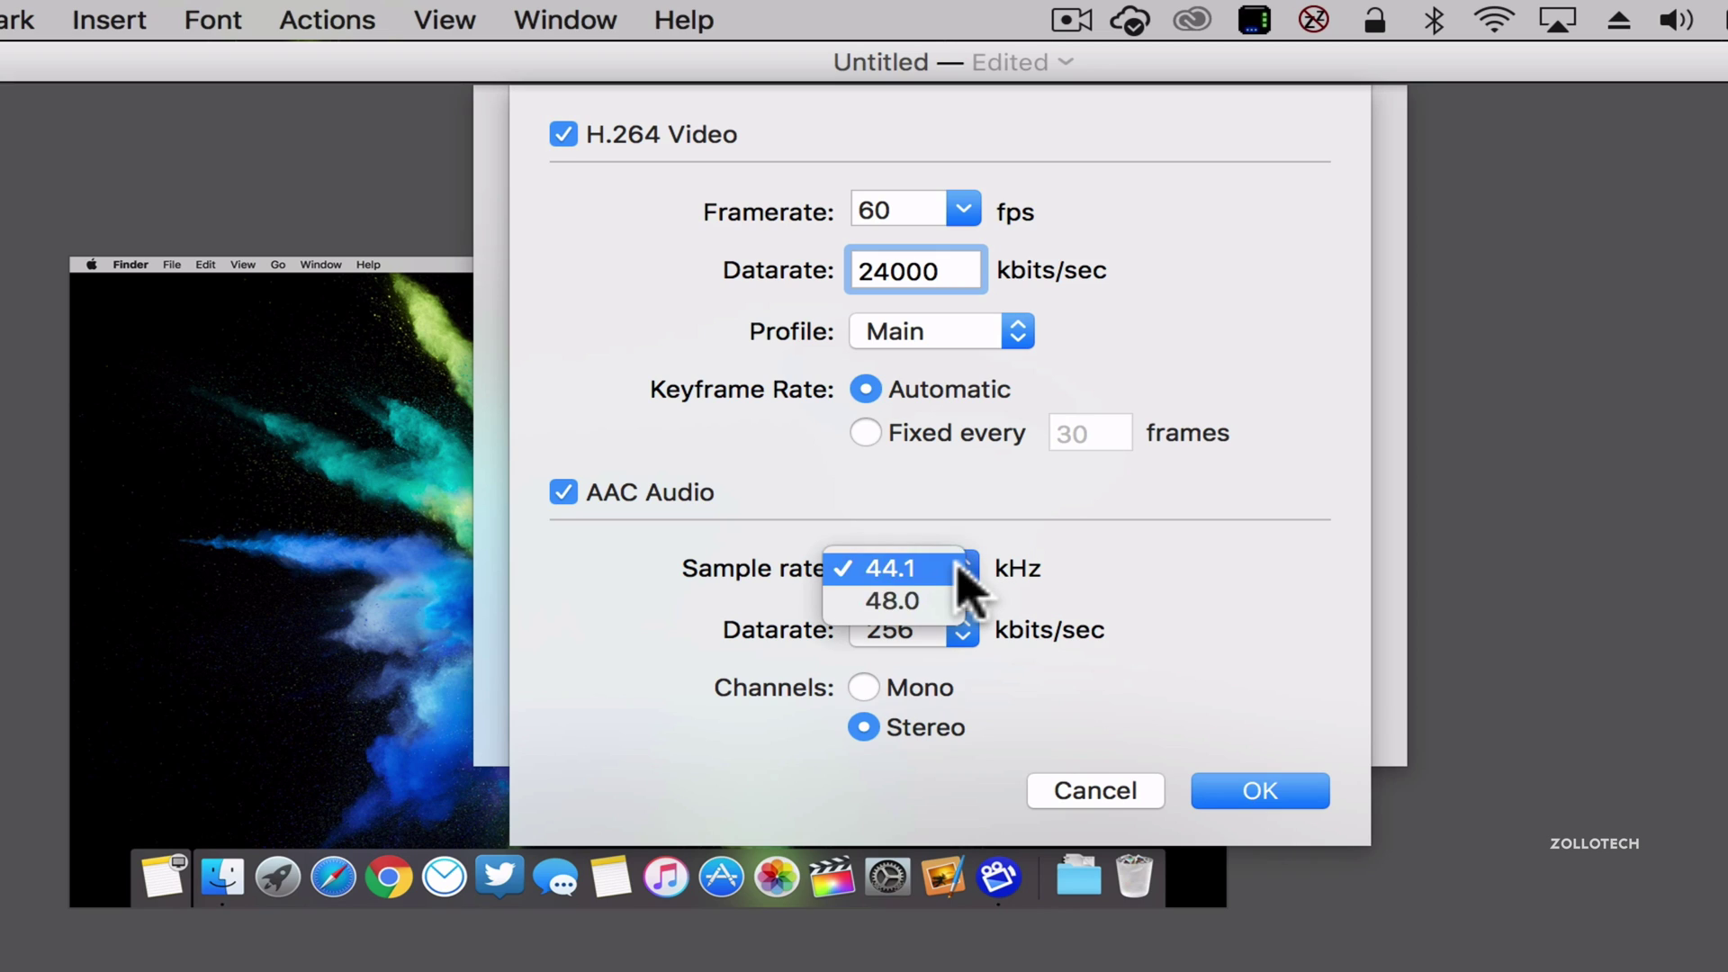
left_click(946, 602)
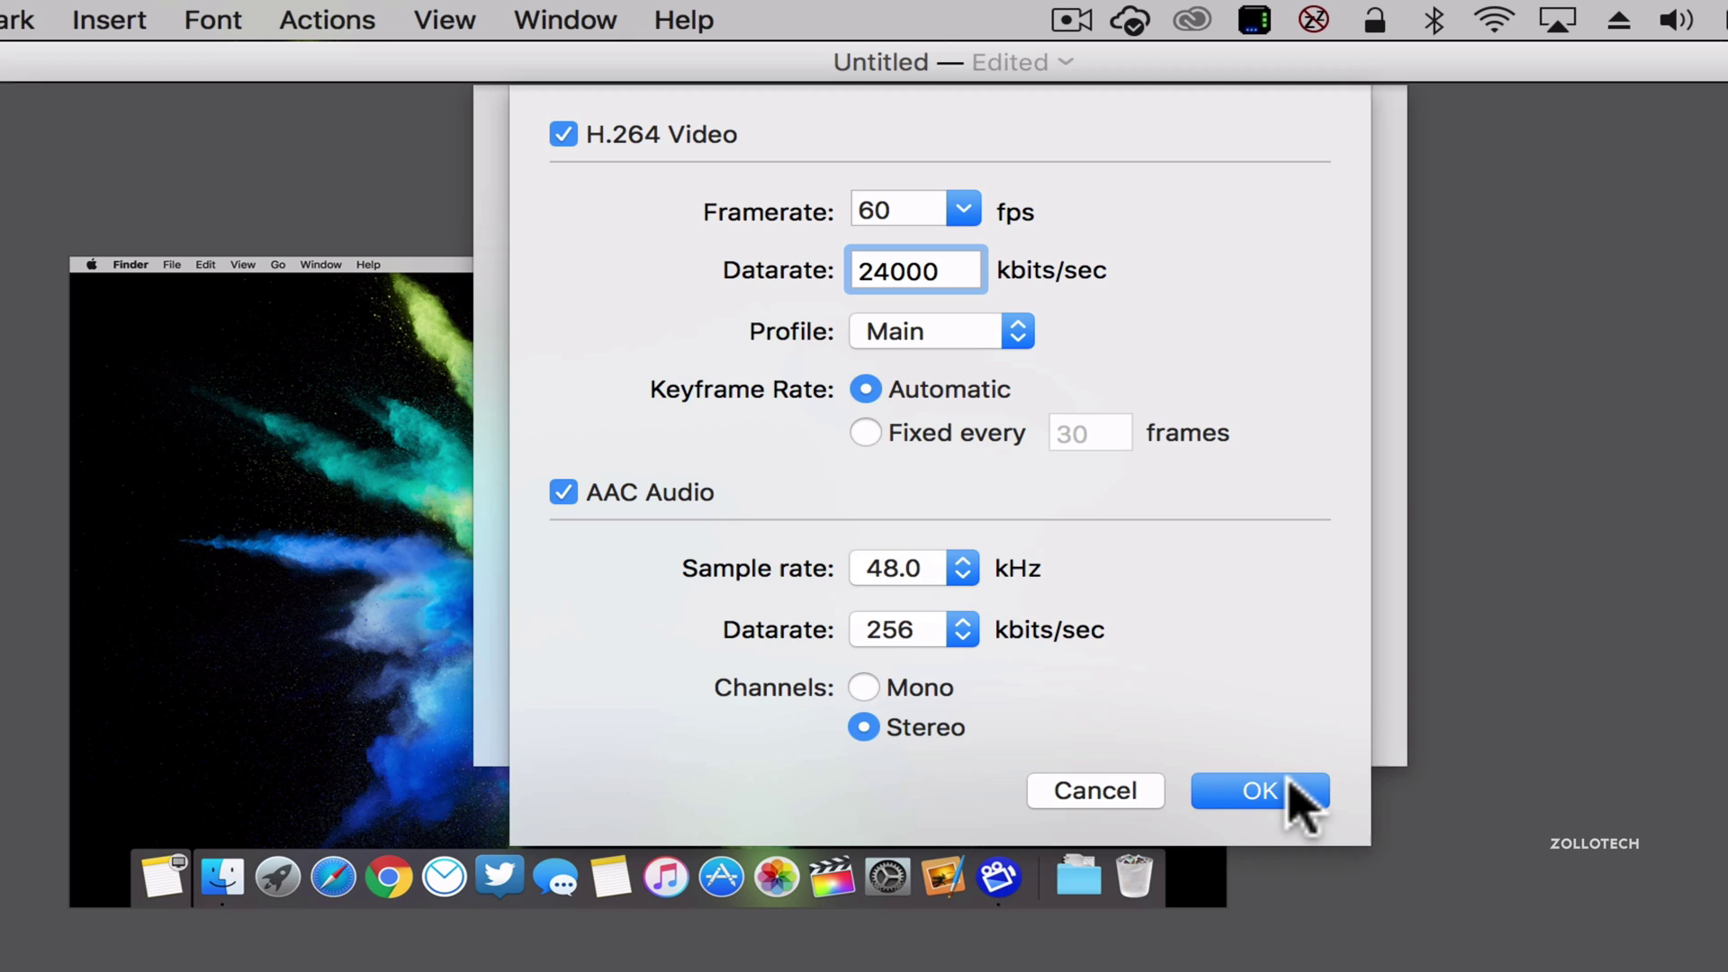
Scale the output to a custom 3840 × 2160 and export ScreenFlow.mp4 to the Desktop.
left_click(1290, 790)
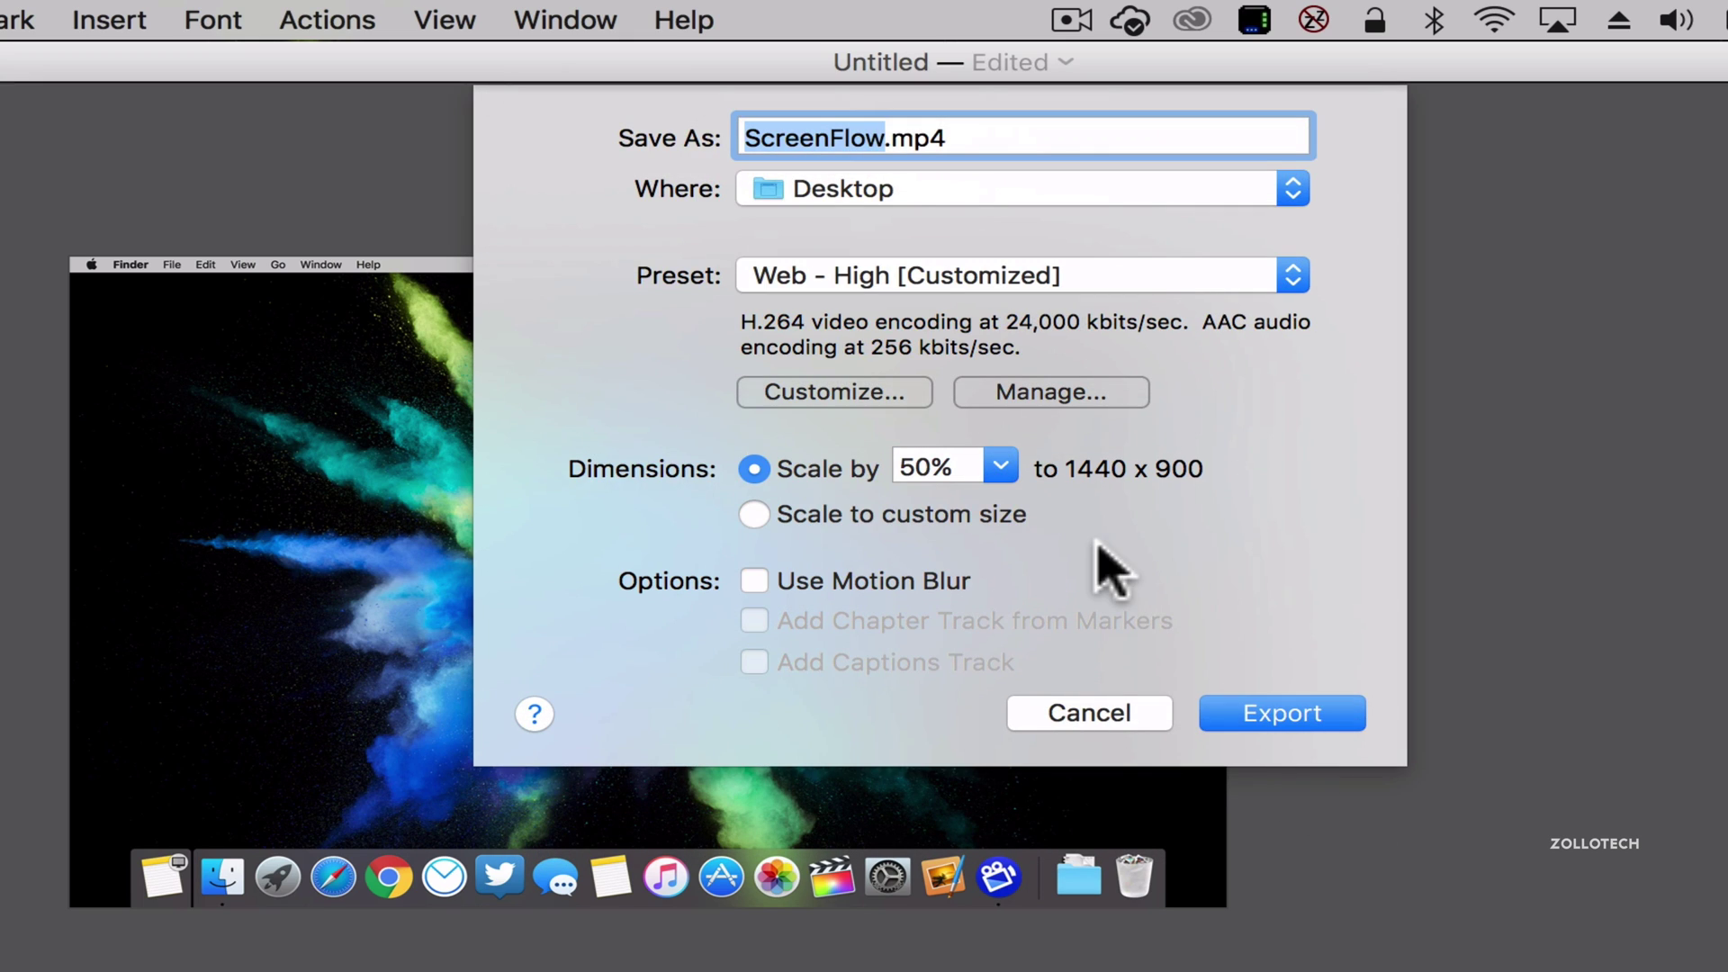
left_click(886, 519)
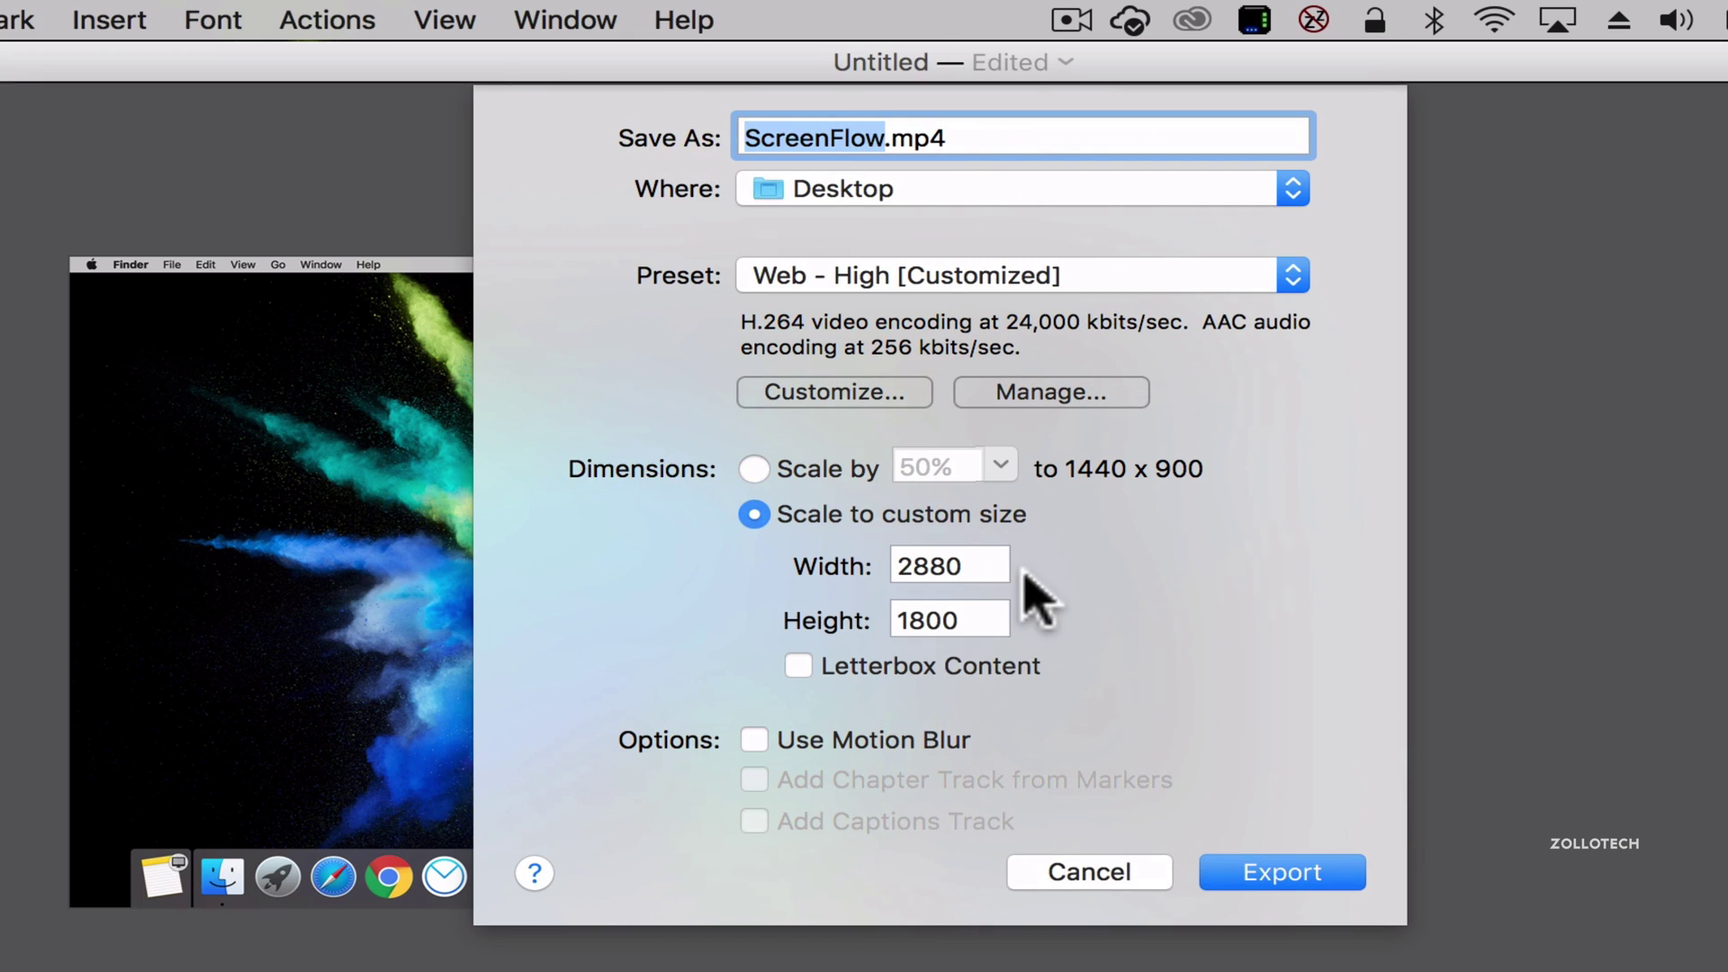
double_click(987, 565)
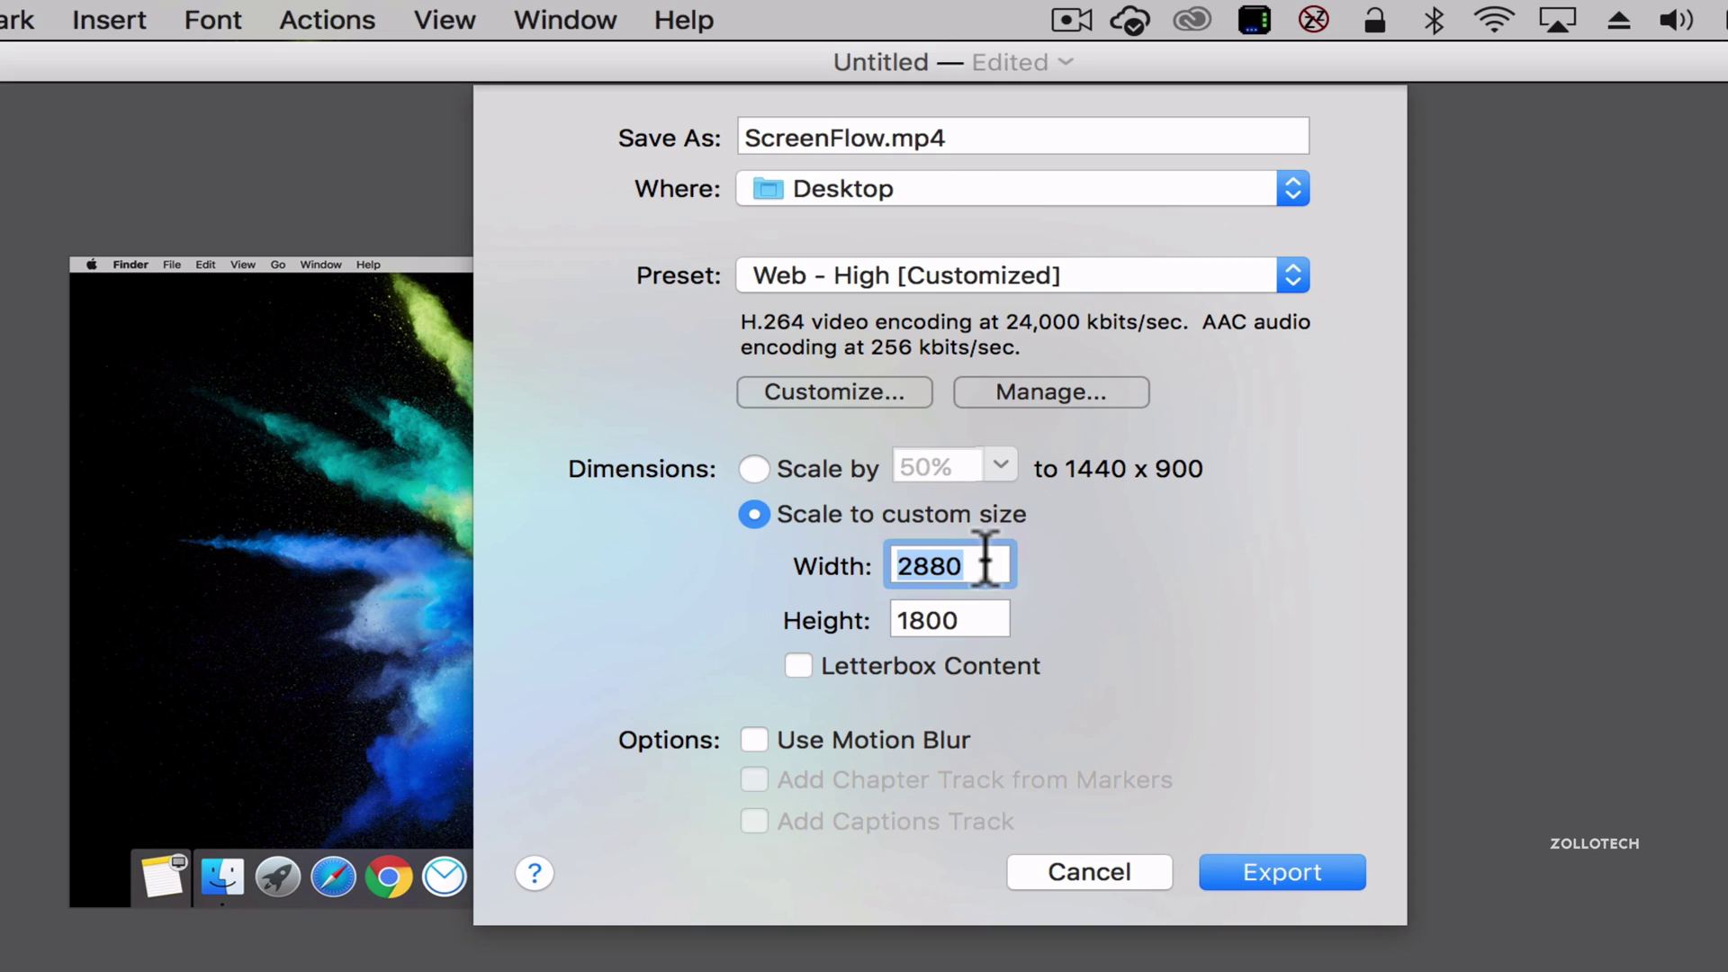
type("3840")
key("Tab")
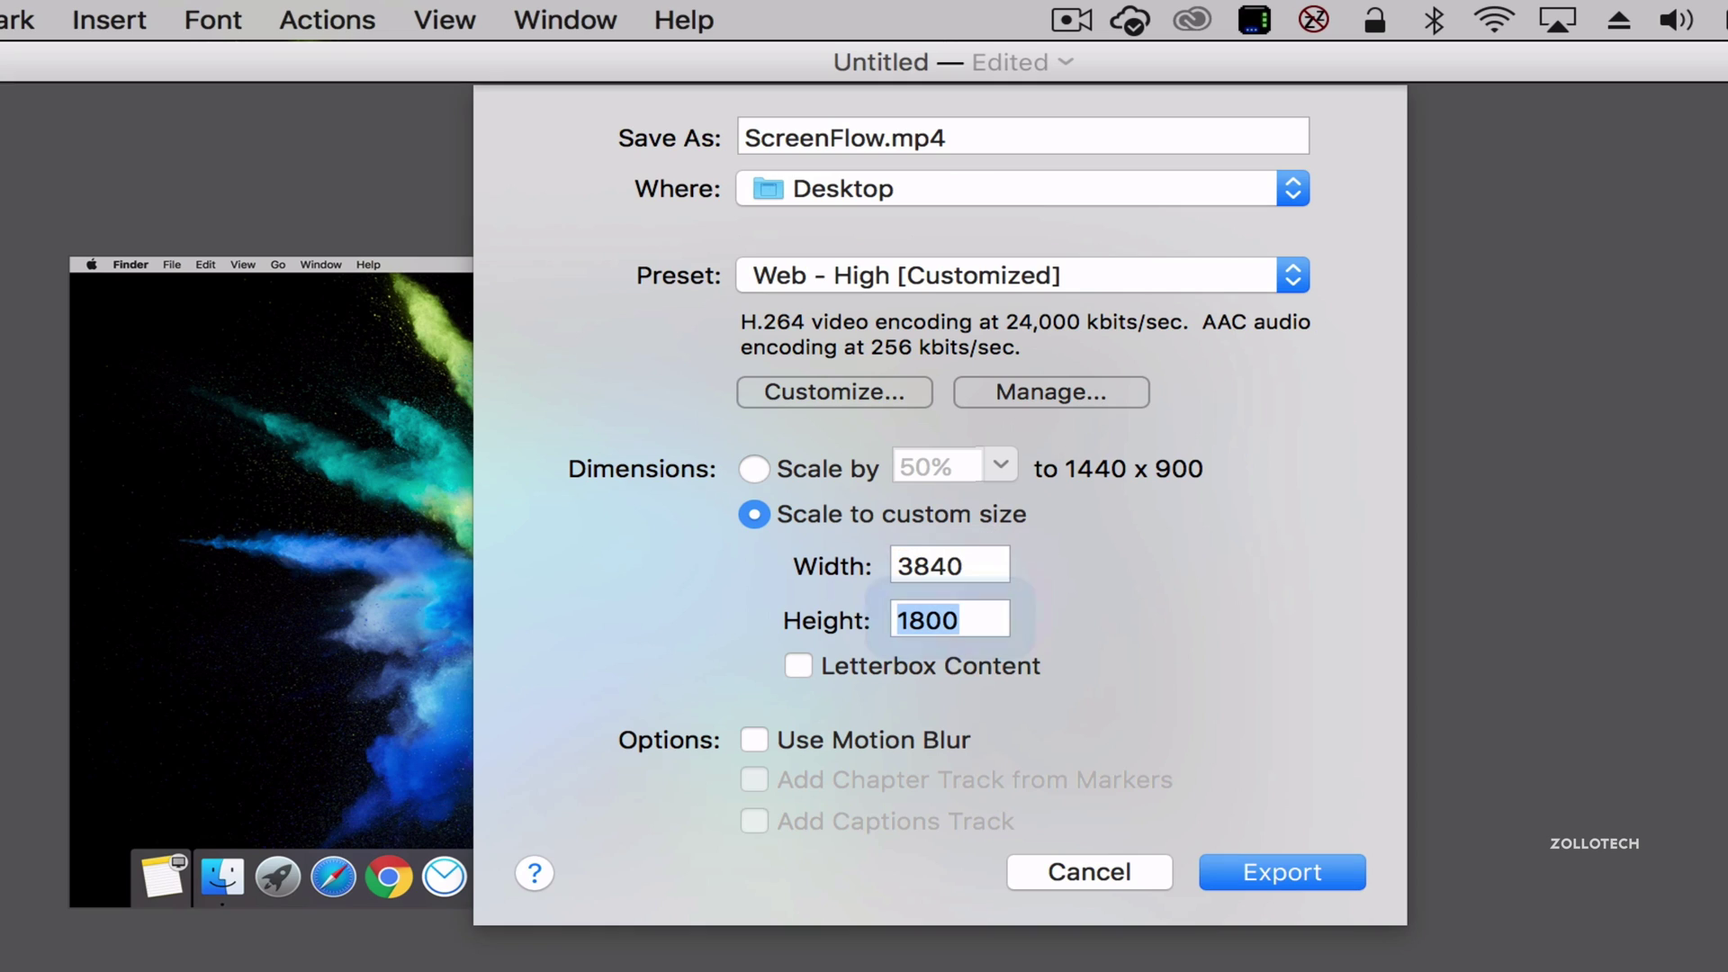
type("2160")
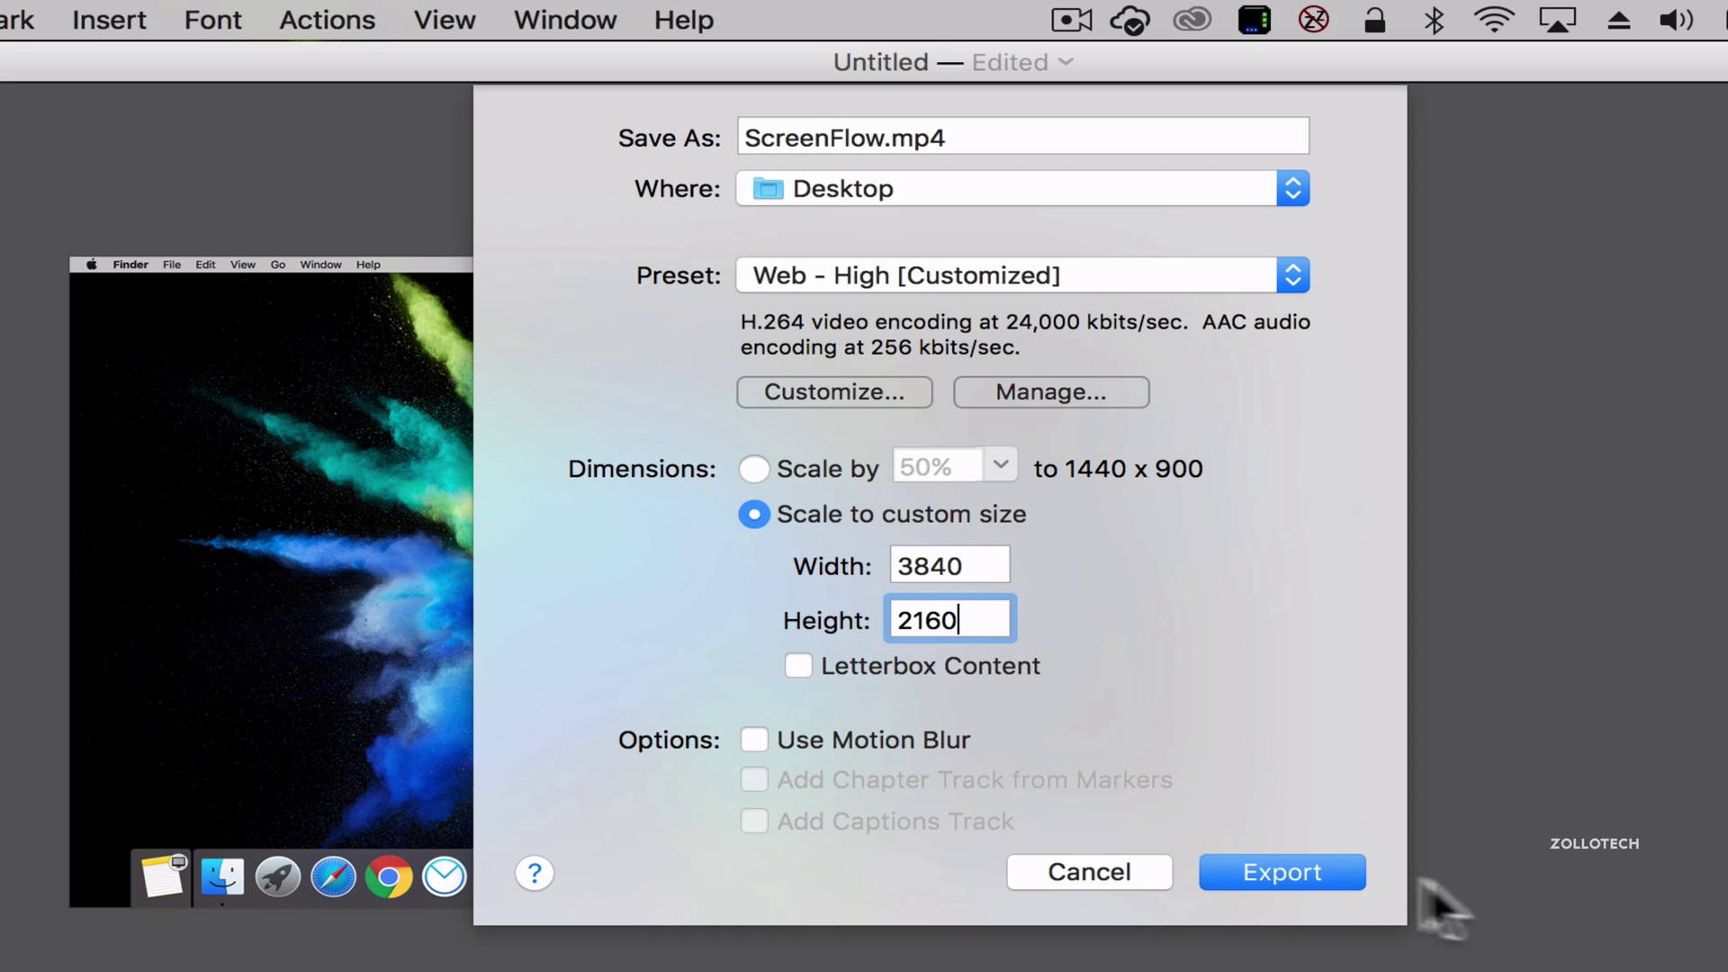
left_click(1282, 873)
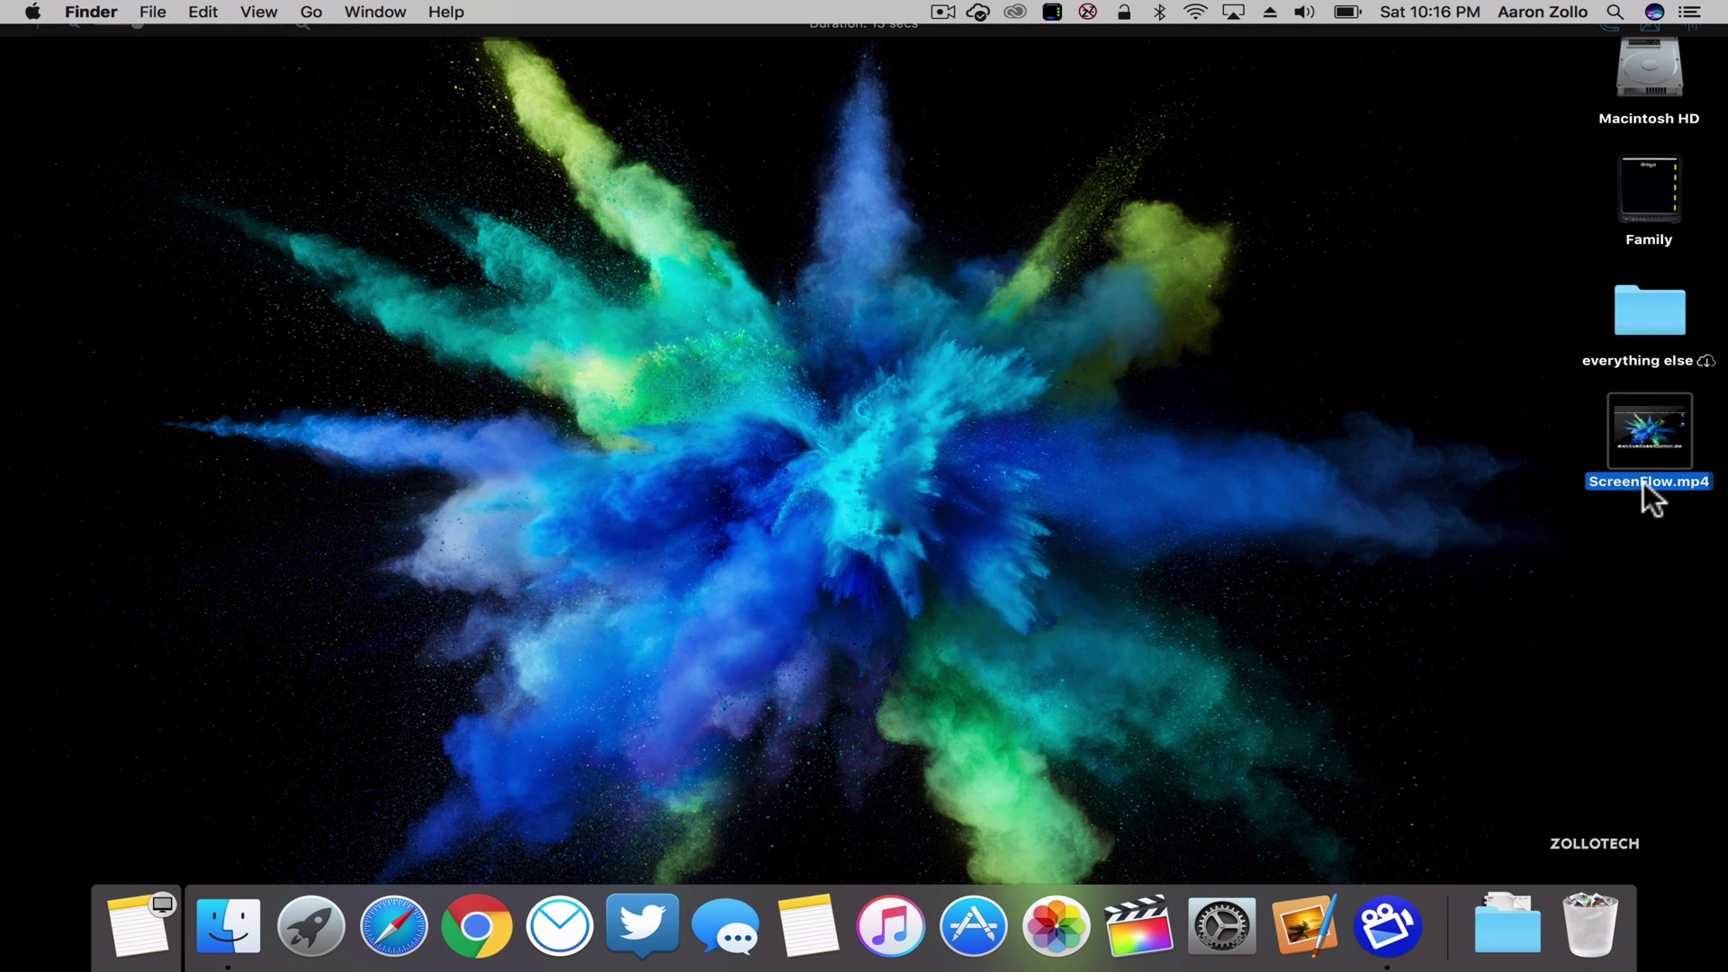
Show Get Info for ScreenFlow.mp4 on the Desktop to check its 3840 × 2160 size.
right_click(1643, 482)
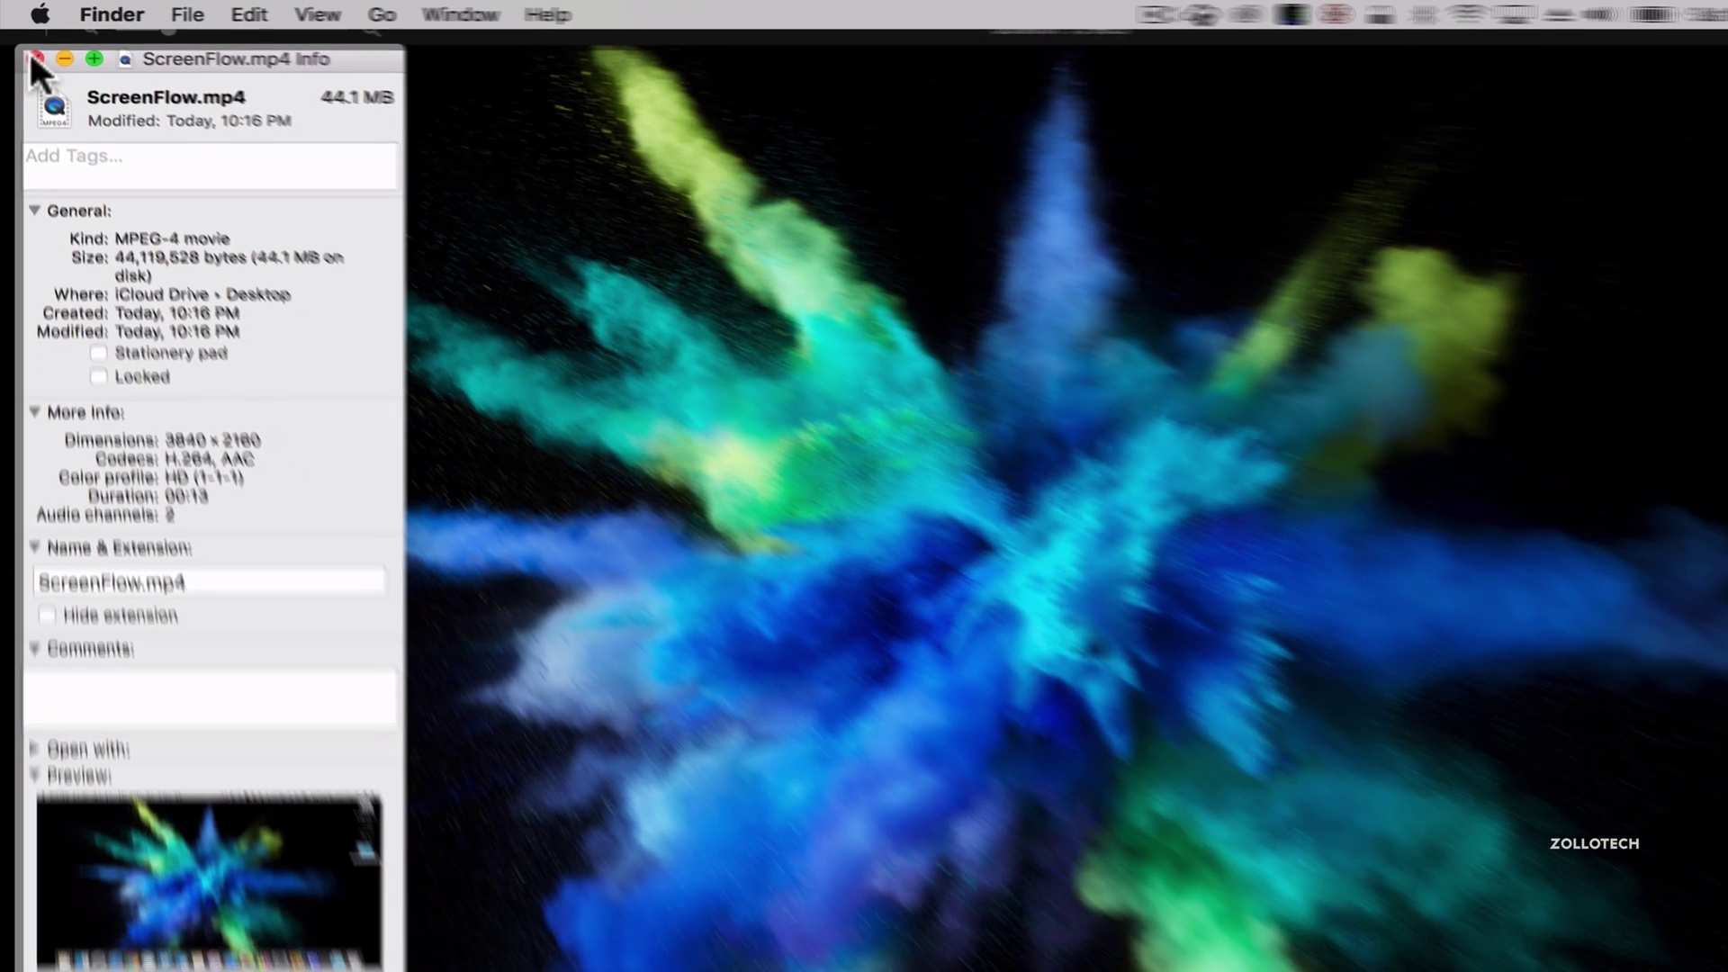
Close the ScreenFlow.mp4 info window to return to the project editor.
left_click(45, 77)
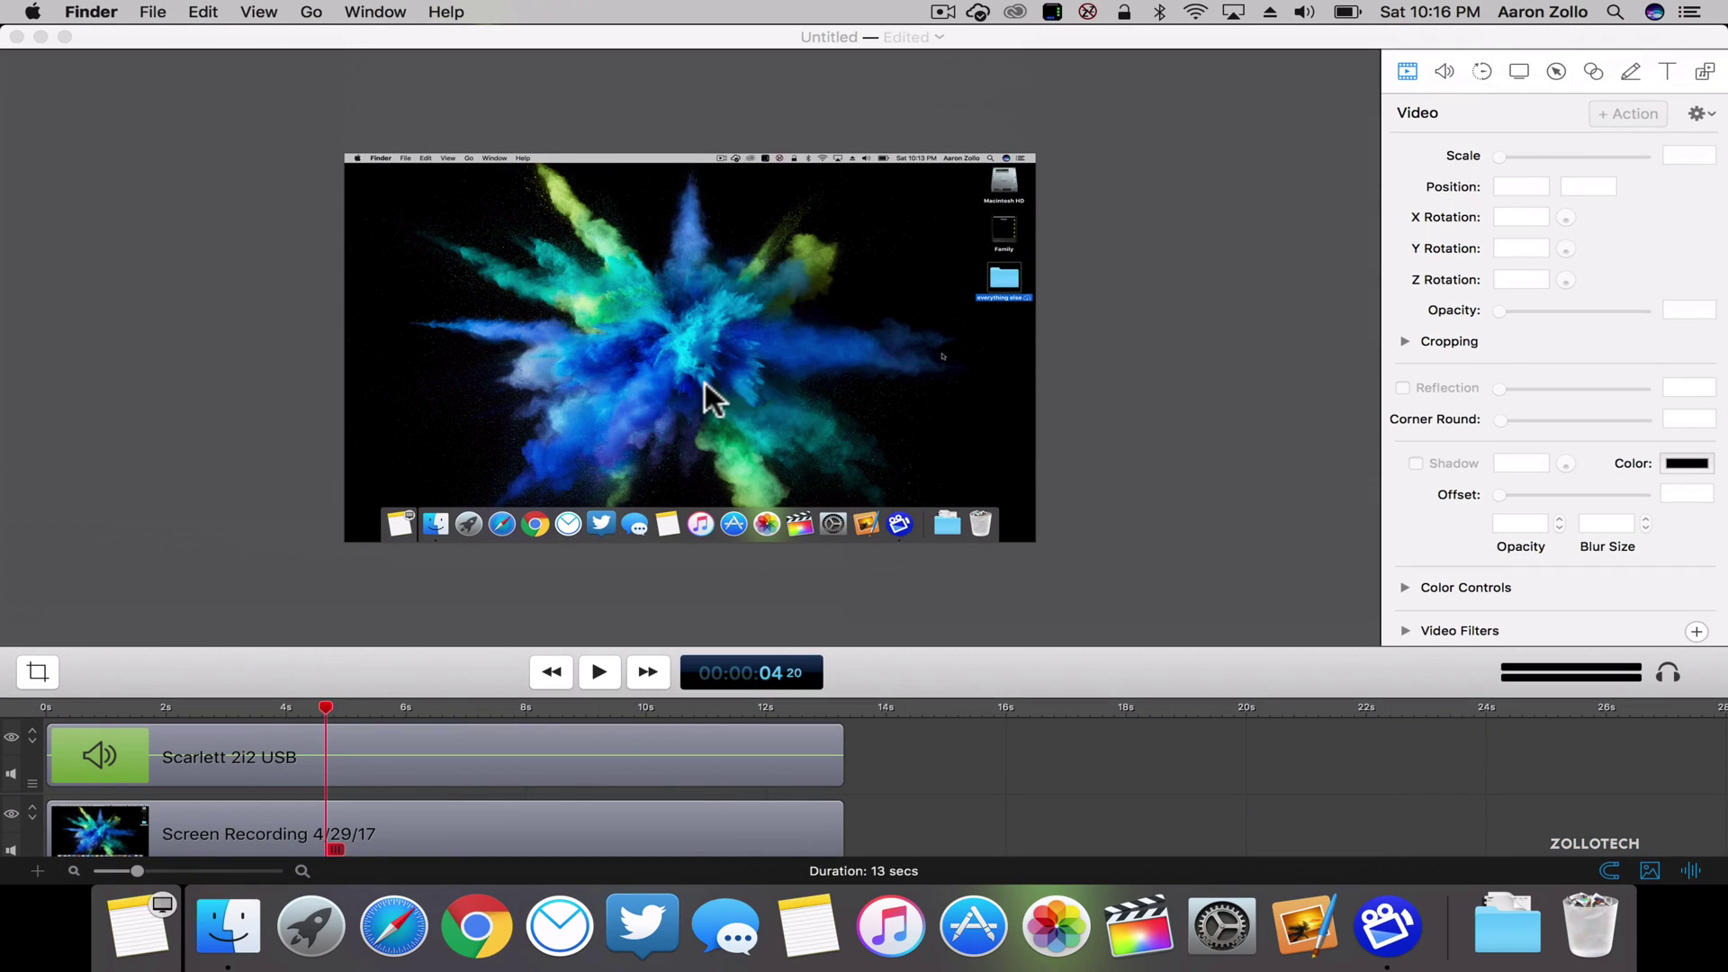